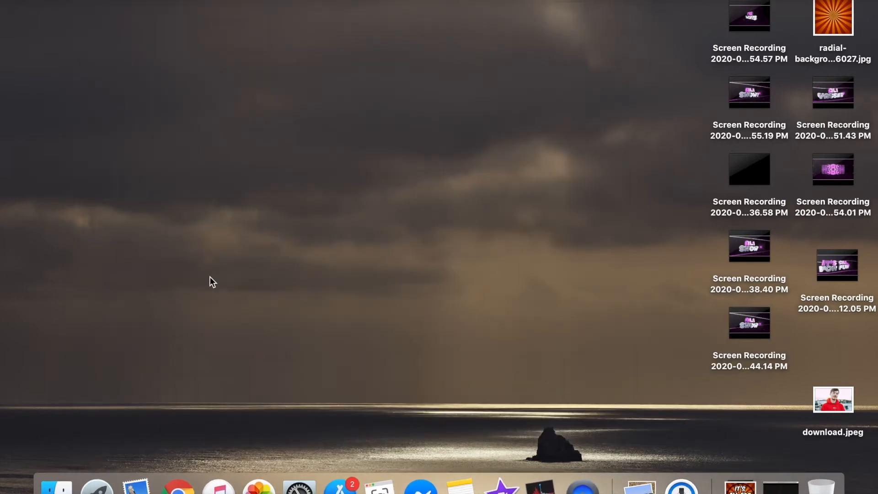
- Open Google Chrome and go to the bookmarked Panzoid Creations page
{"action": "left_click", "coordinate": [180, 486]}
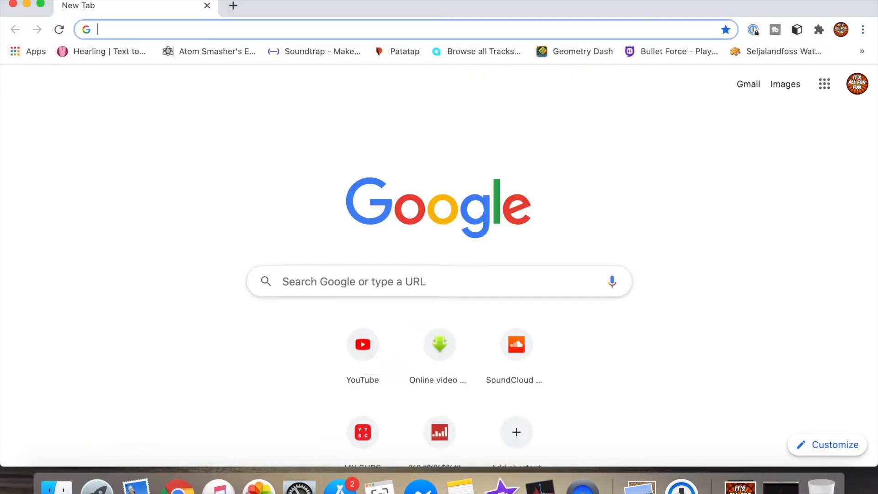
{"action": "left_click", "coordinate": [863, 51]}
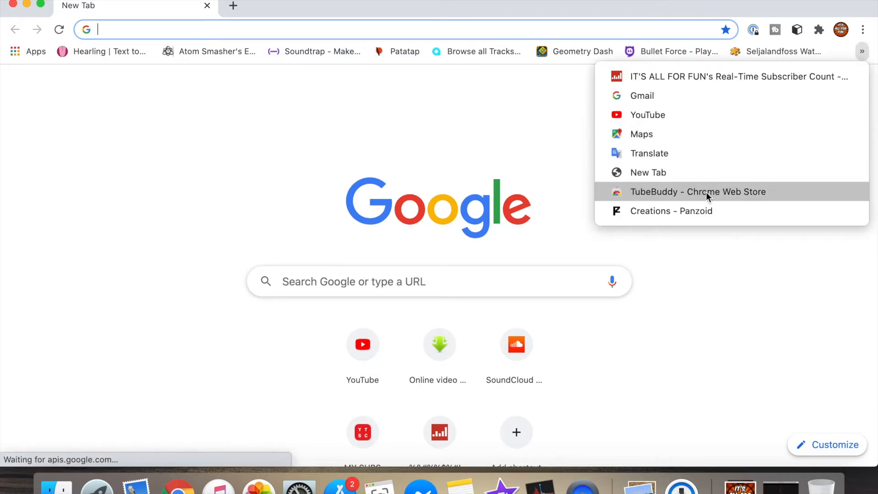
{"action": "left_click", "coordinate": [707, 209]}
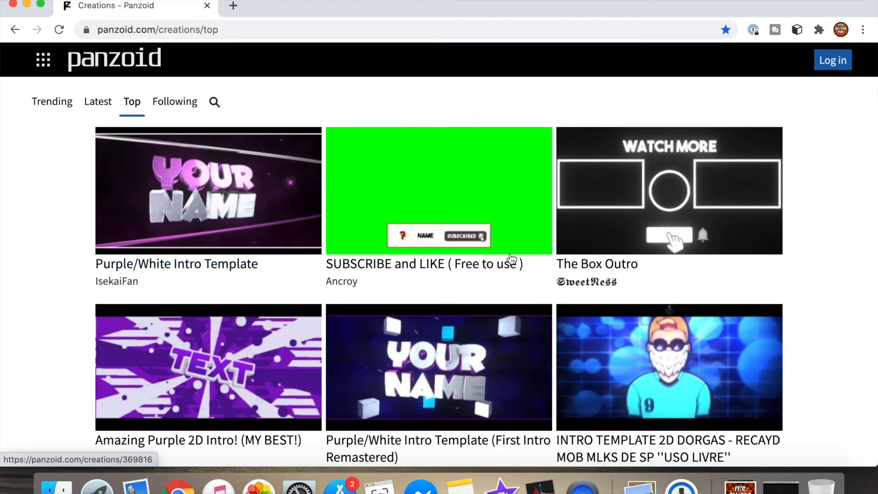
- Choose the Purple/White Intro Template from the top creations and open it in Clipmaker
{"action": "scroll", "coordinate": [44, 251], "scroll_direction": "down", "scroll_amount": 3}
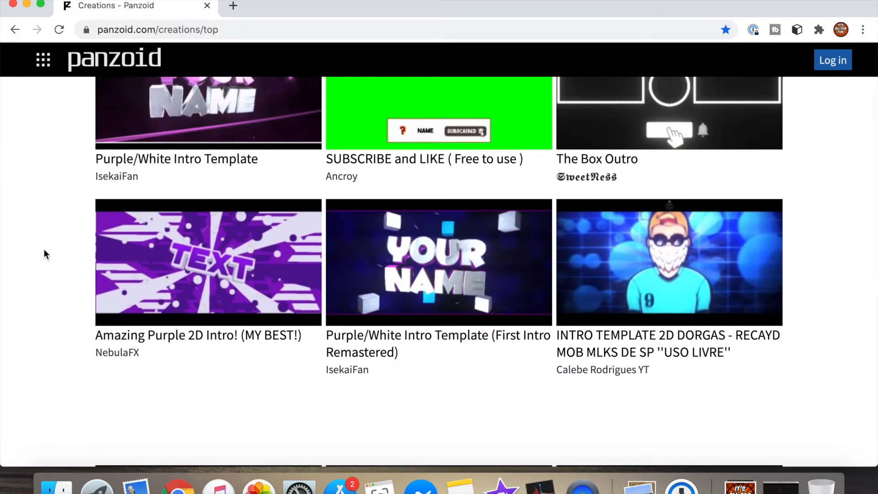
{"action": "scroll", "coordinate": [44, 254], "scroll_direction": "up", "scroll_amount": 3}
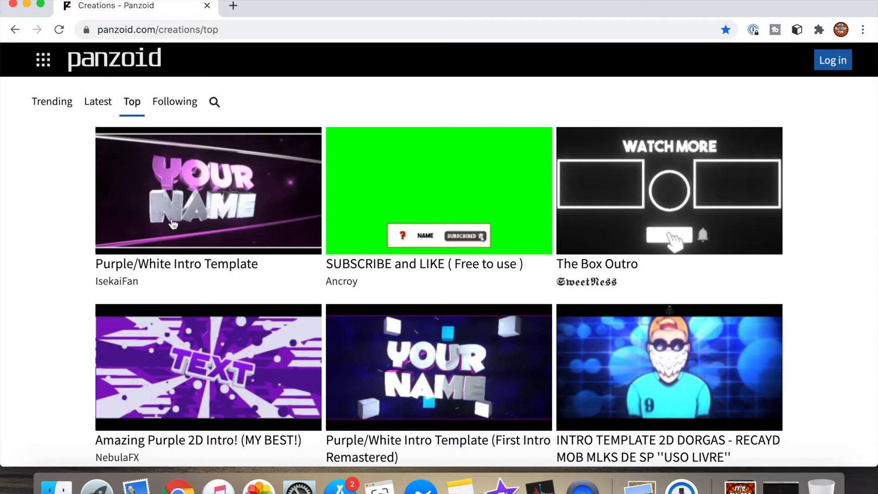
{"action": "left_click", "coordinate": [191, 268]}
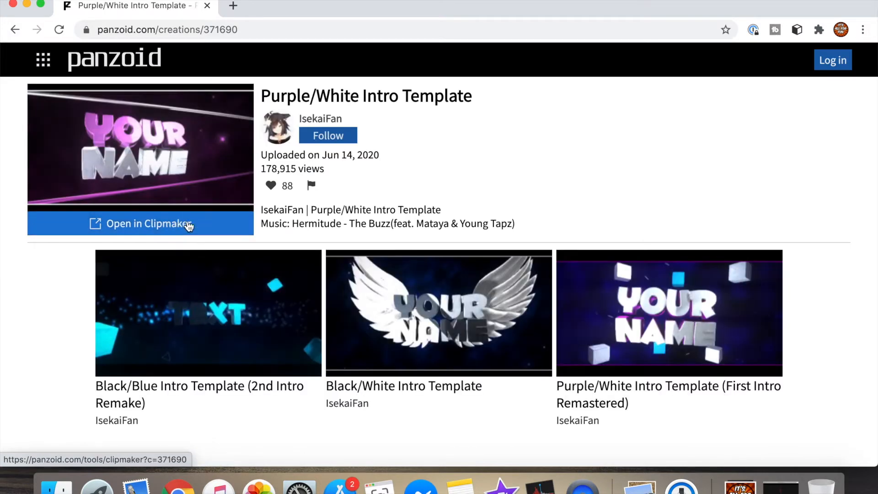
{"action": "left_click", "coordinate": [157, 224]}
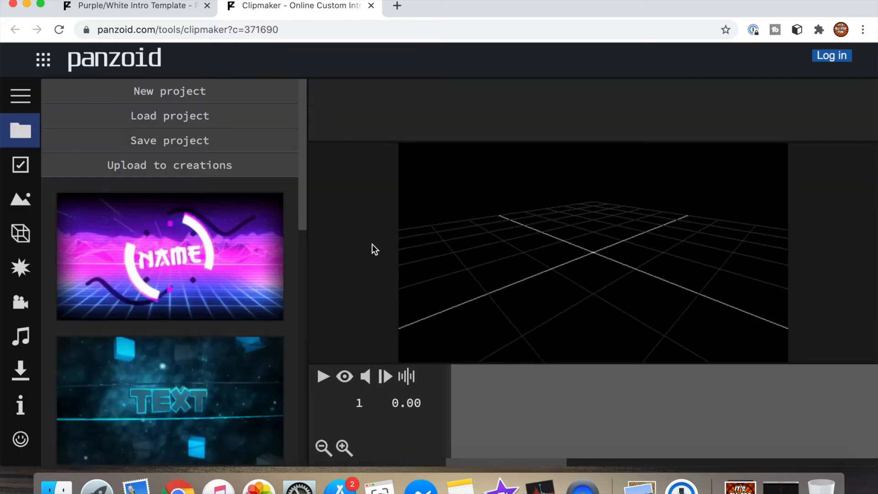
- Switch the viewport to the camera view, play the intro template as a preview and pause it
{"action": "left_click", "coordinate": [345, 380]}
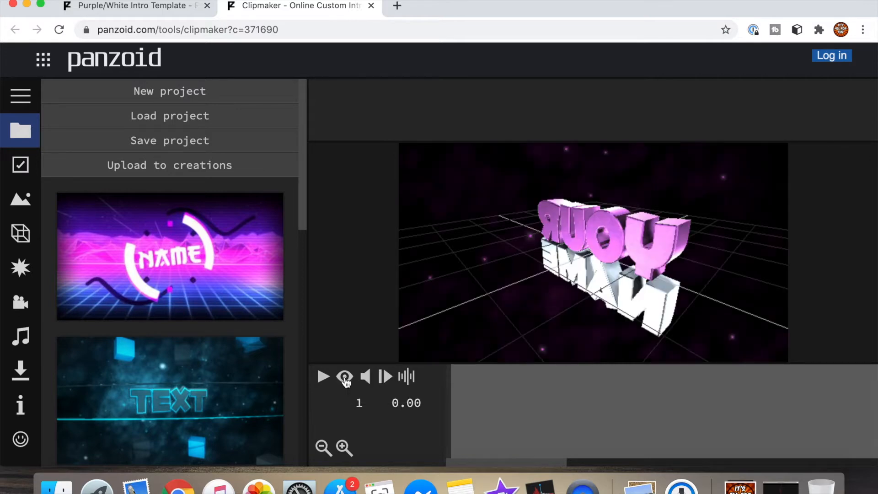
{"action": "left_click", "coordinate": [346, 382]}
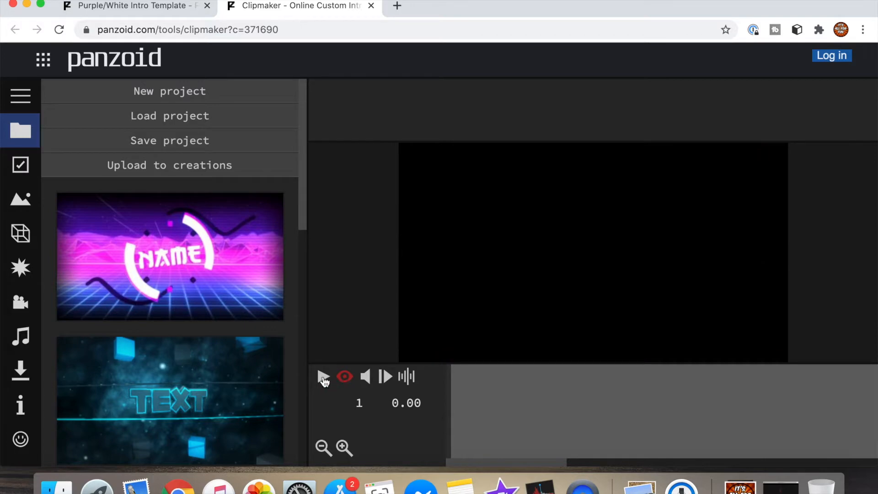
{"action": "left_click", "coordinate": [323, 378]}
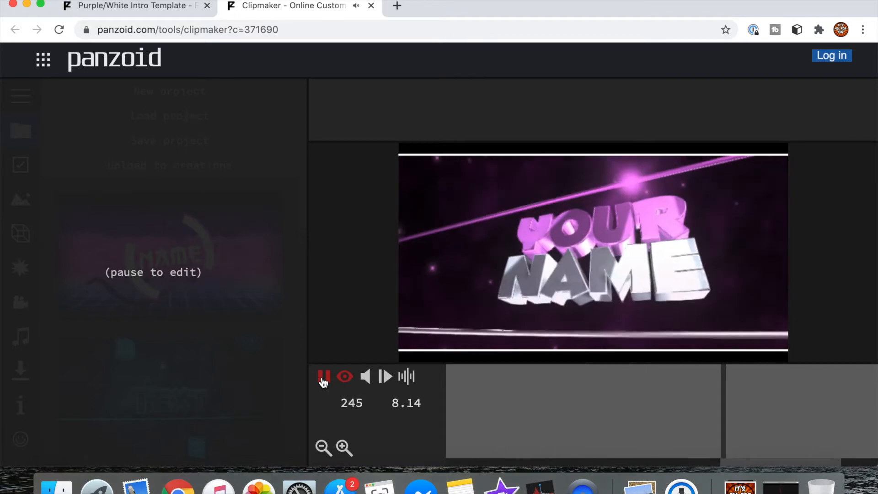
{"action": "left_click", "coordinate": [324, 380]}
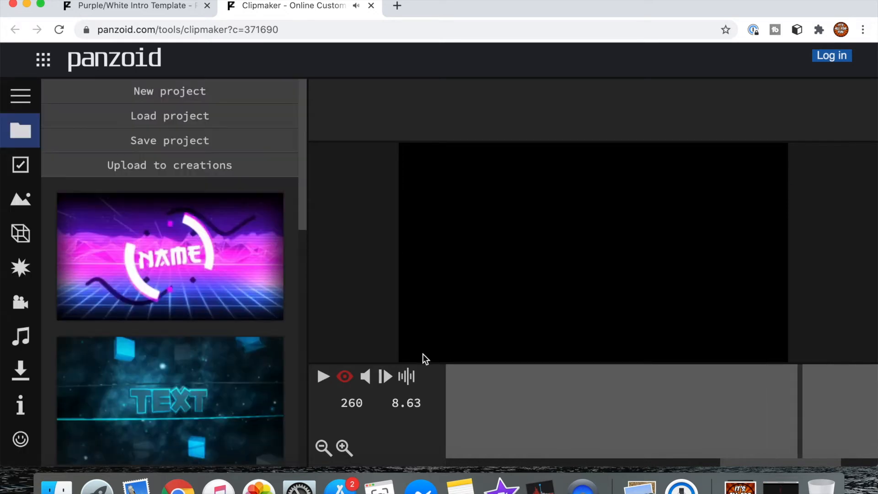
- In the Your Name group, change the 3D text "Your" to "IT'S ALL"
{"action": "left_click", "coordinate": [21, 234]}
{"action": "scroll", "coordinate": [103, 155], "scroll_direction": "down", "scroll_amount": 10}
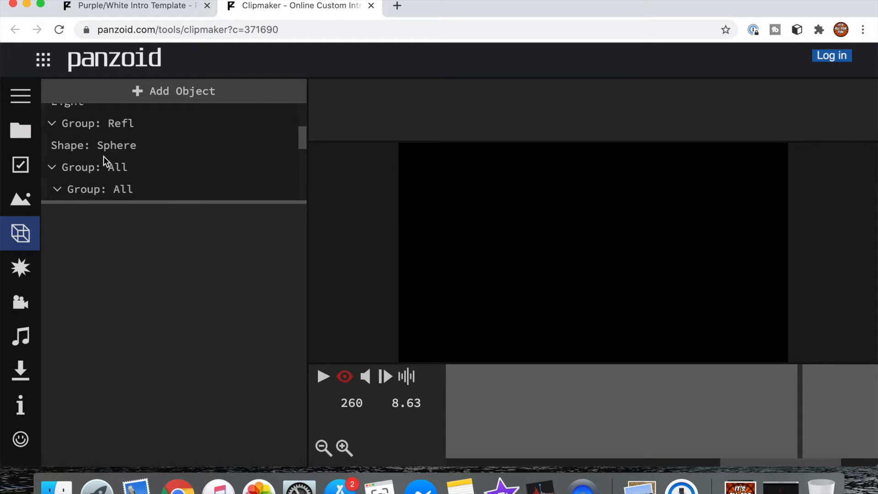
{"action": "scroll", "coordinate": [103, 156], "scroll_direction": "up", "scroll_amount": 2}
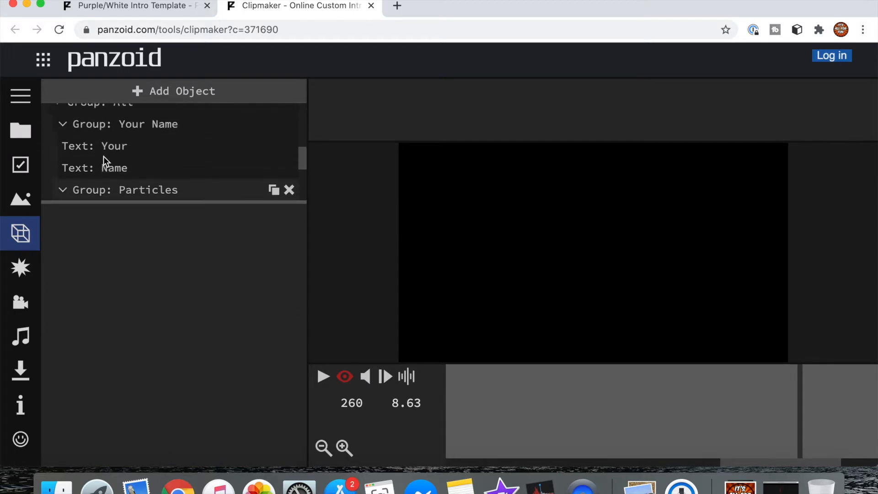
{"action": "left_click", "coordinate": [102, 147]}
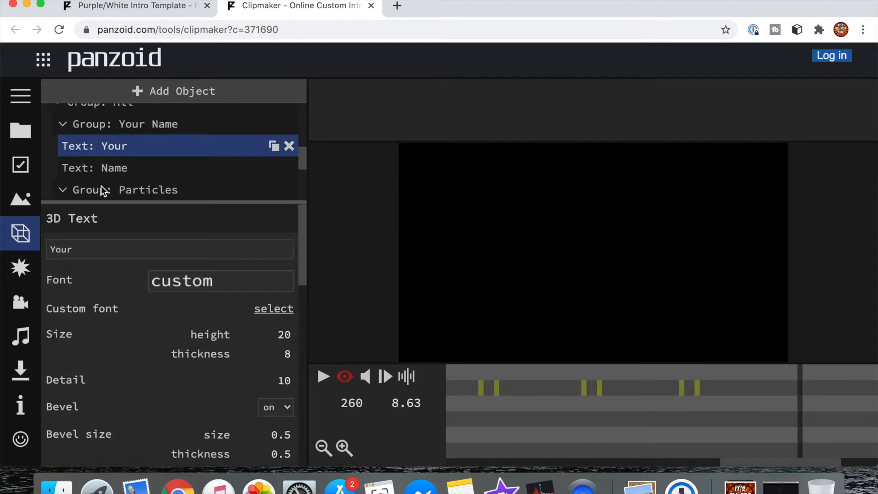
{"action": "left_click", "coordinate": [76, 250]}
{"action": "double_click", "coordinate": [51, 251]}
{"action": "type", "text": "\\"}
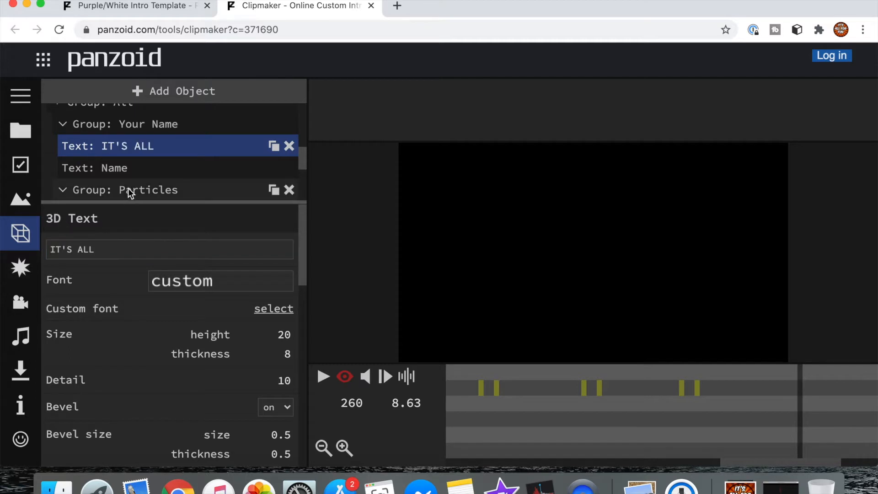
- Replace the 3D text "Name" in the Your Name group with "FOR FUN"
{"action": "left_click", "coordinate": [135, 169]}
{"action": "left_click", "coordinate": [98, 245]}
{"action": "double_click", "coordinate": [64, 249]}
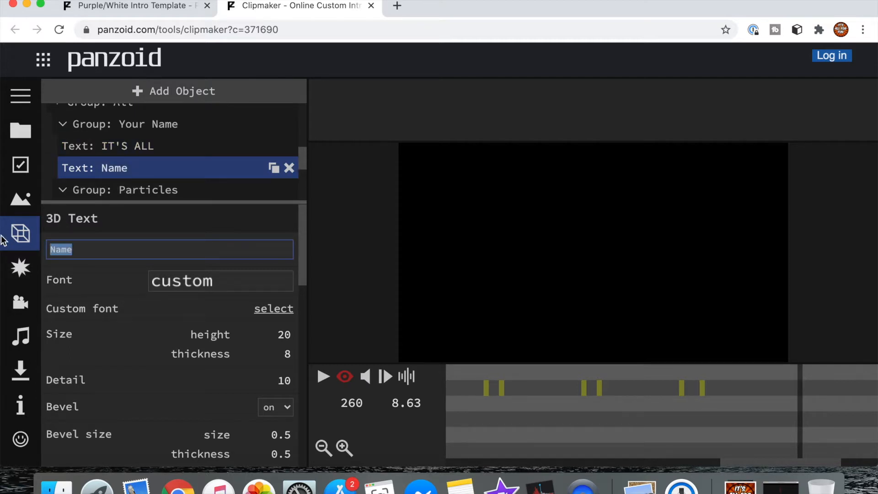
{"action": "key", "text": "BackSpace"}
{"action": "key", "text": "Return"}
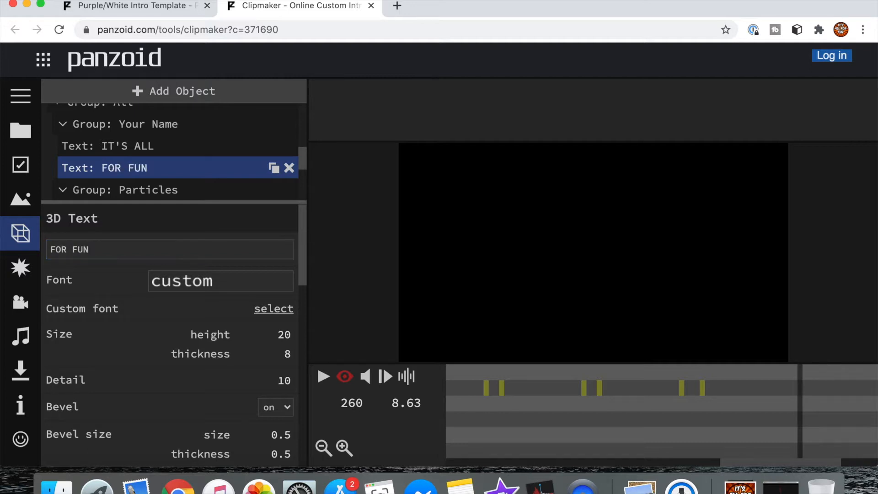
- Play the edited intro to check the new text and pause while both lines are in view
{"action": "scroll", "coordinate": [142, 150], "scroll_direction": "down", "scroll_amount": 2}
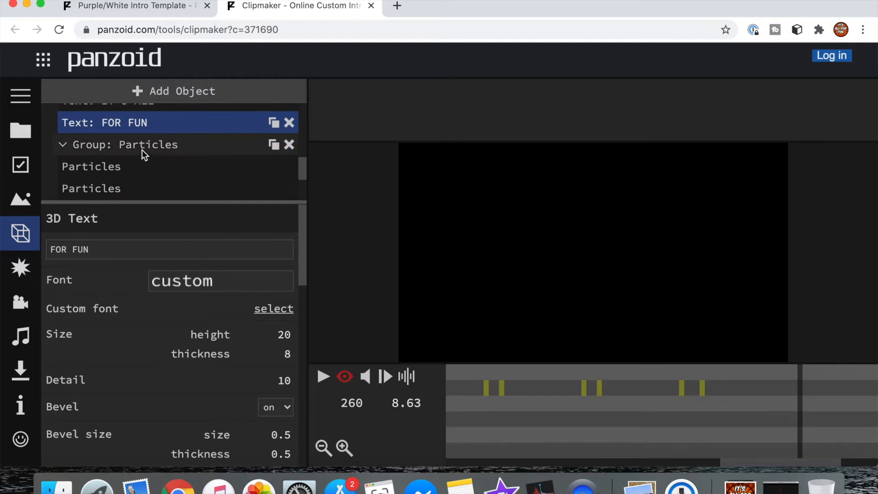
{"action": "left_click", "coordinate": [324, 378]}
{"action": "left_click", "coordinate": [324, 378]}
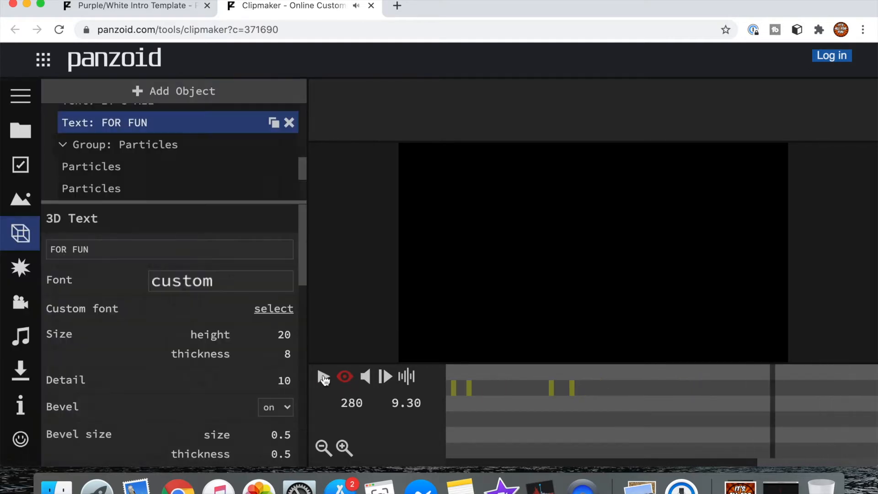
{"action": "left_click", "coordinate": [324, 379]}
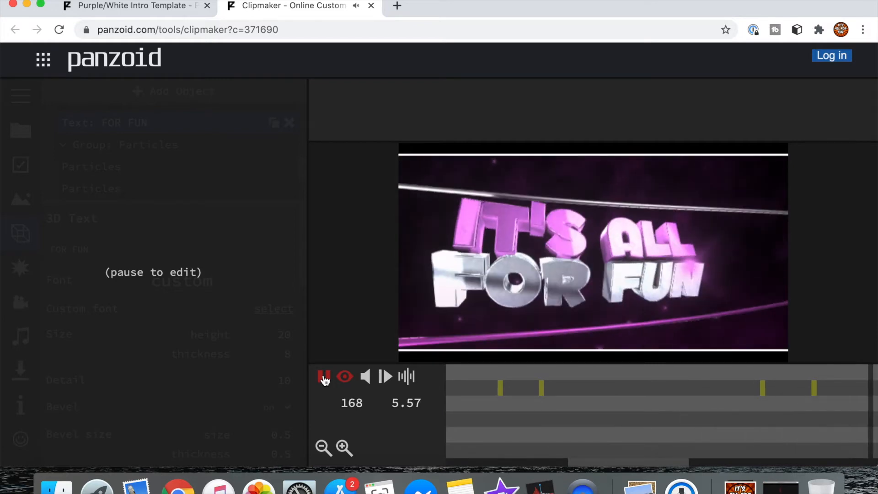
{"action": "left_click", "coordinate": [324, 379]}
{"action": "scroll", "coordinate": [117, 128], "scroll_direction": "up", "scroll_amount": 1}
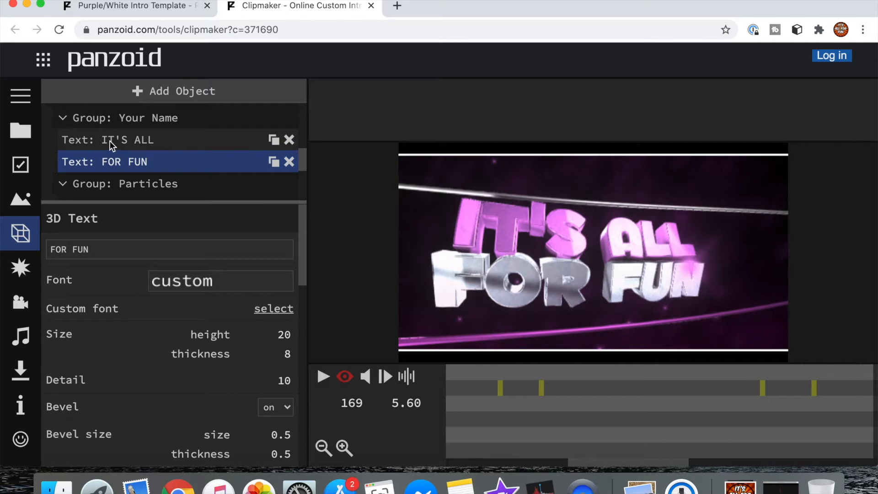
{"action": "left_click", "coordinate": [140, 9]}
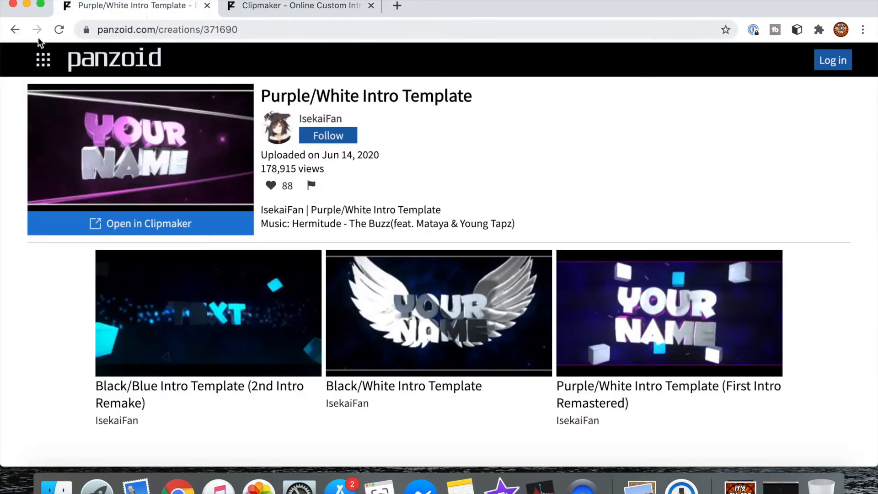
{"action": "left_click", "coordinate": [13, 29]}
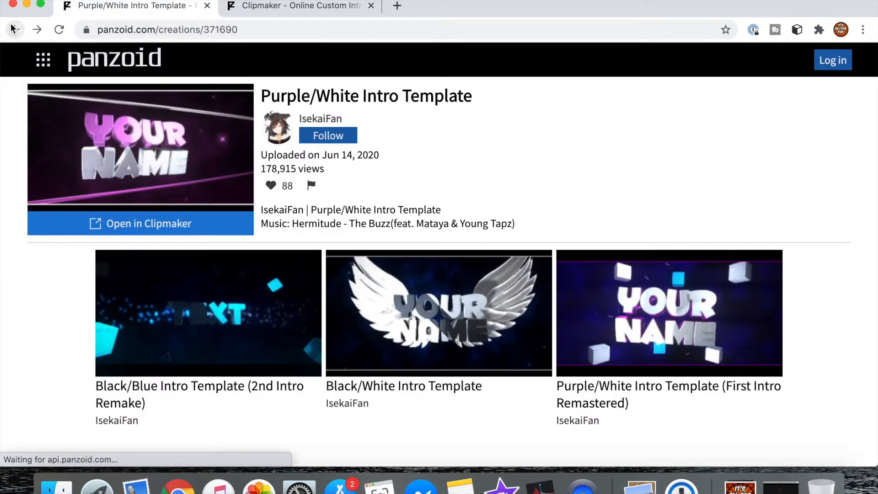
{"action": "left_click", "coordinate": [14, 30]}
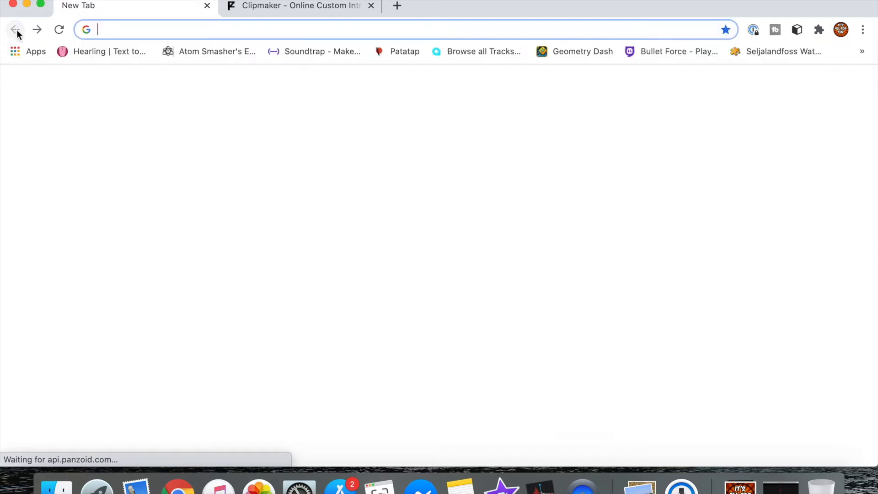
{"action": "left_click", "coordinate": [37, 32]}
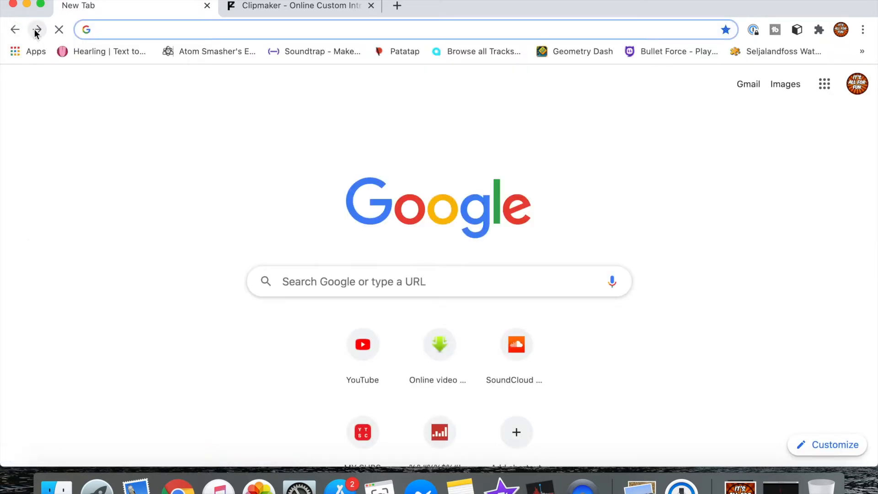
{"action": "left_click", "coordinate": [36, 31]}
{"action": "left_click", "coordinate": [36, 31]}
{"action": "left_click", "coordinate": [279, 9]}
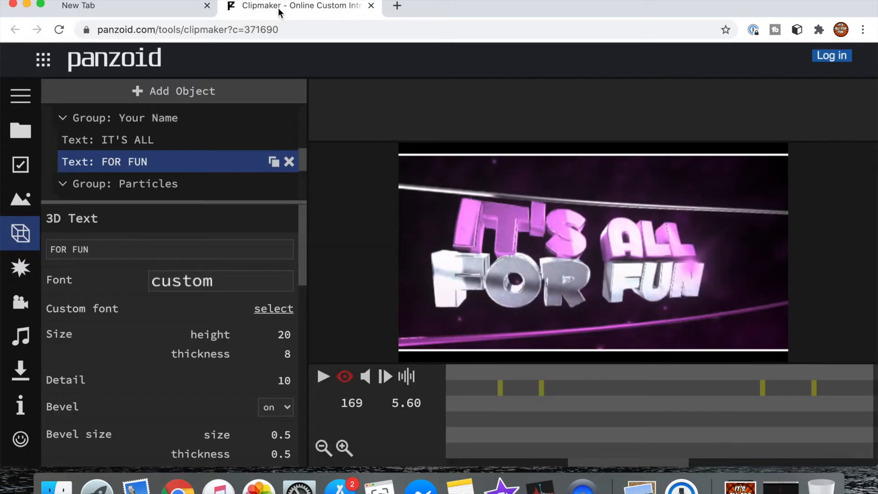
- Close the old template tabs and open the bookmarked Panzoid Creations page in a new tab
{"action": "left_click", "coordinate": [207, 5]}
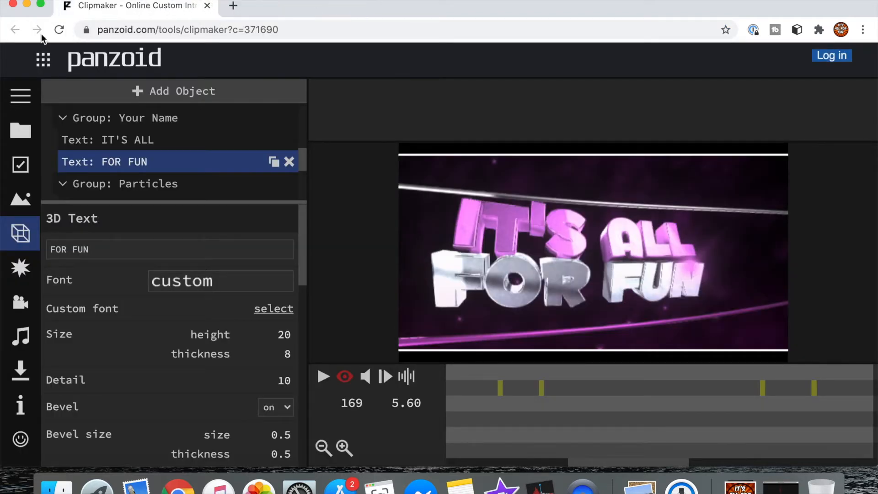
{"action": "left_click", "coordinate": [233, 5]}
{"action": "left_click", "coordinate": [207, 5]}
{"action": "left_click", "coordinate": [556, 167]}
{"action": "left_click", "coordinate": [862, 51]}
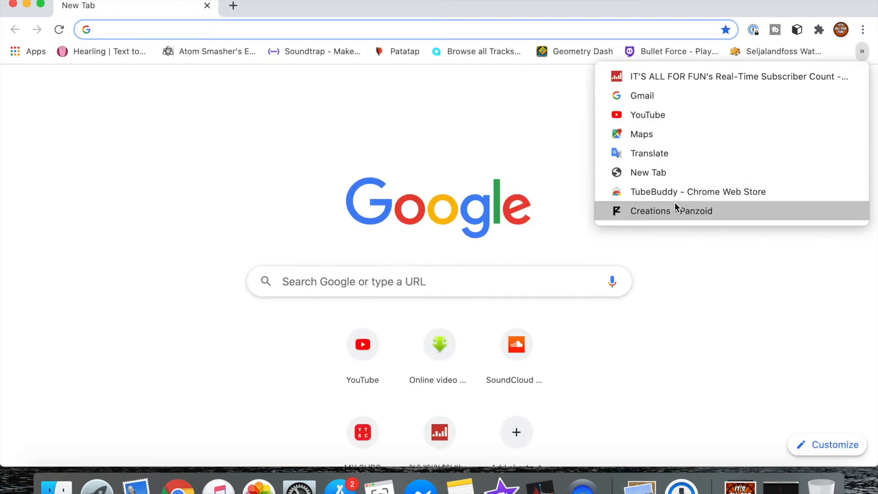
{"action": "left_click", "coordinate": [679, 210]}
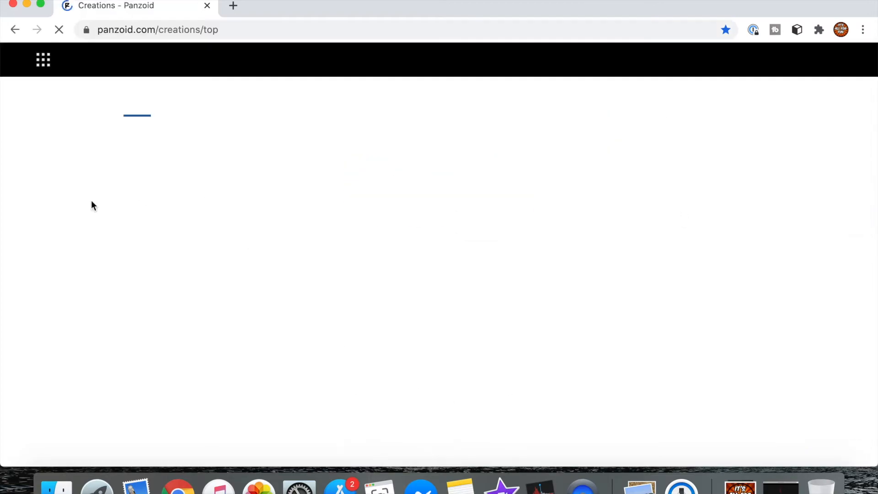
- Find the white and yellow 2D intro showing "TEMPLATE" among the top creations and open it in Clipmaker
{"action": "scroll", "coordinate": [337, 283], "scroll_direction": "down", "scroll_amount": 5}
{"action": "scroll", "coordinate": [336, 283], "scroll_direction": "down", "scroll_amount": 8}
{"action": "scroll", "coordinate": [336, 281], "scroll_direction": "down", "scroll_amount": 3}
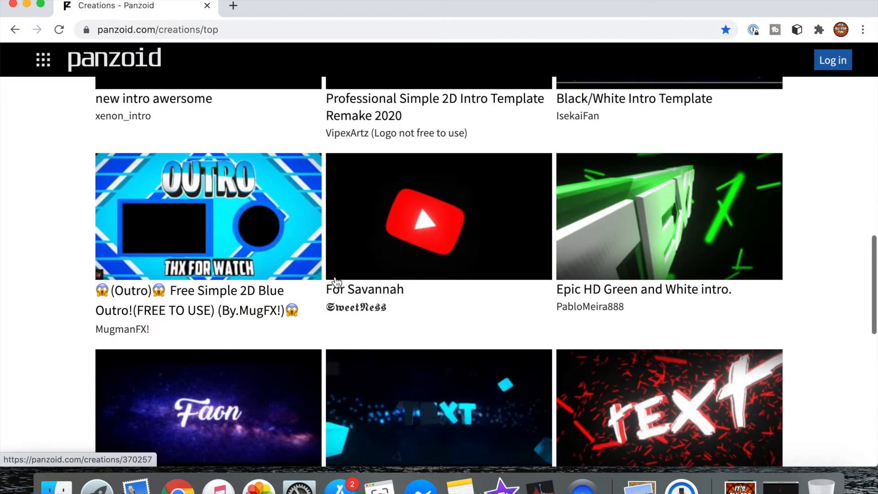
{"action": "scroll", "coordinate": [337, 282], "scroll_direction": "down", "scroll_amount": 10}
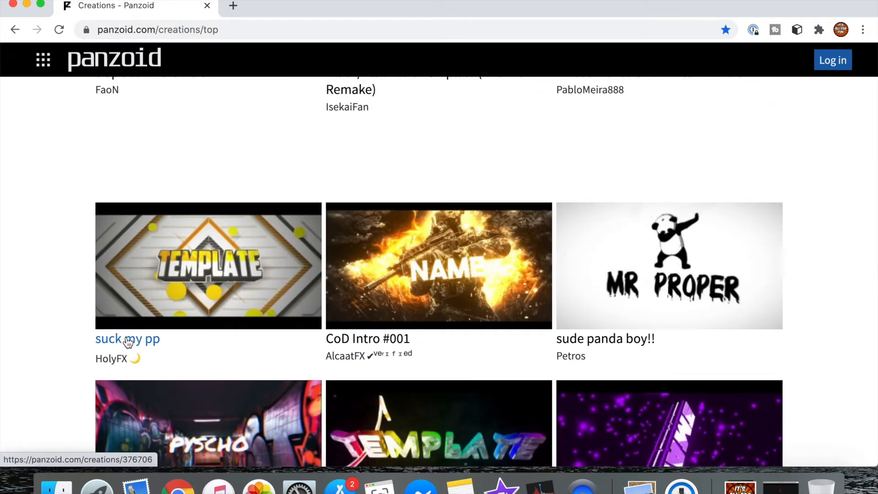
{"action": "left_click", "coordinate": [127, 340]}
{"action": "left_click", "coordinate": [160, 225]}
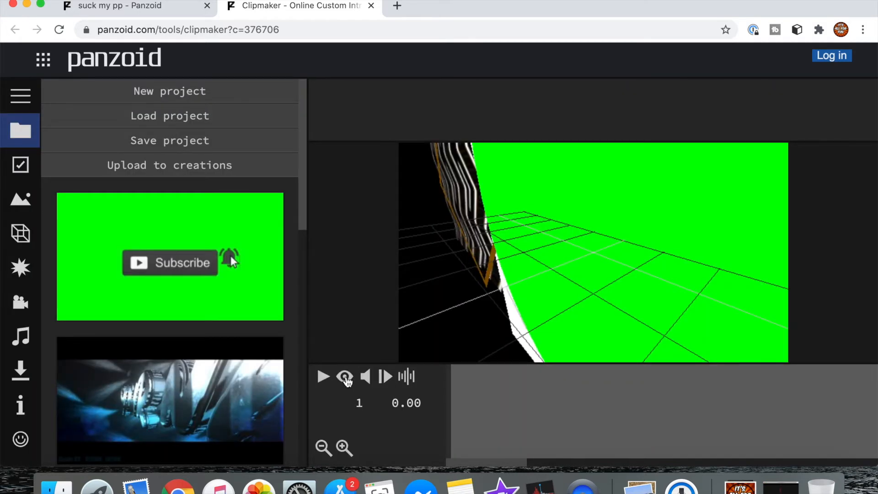
- Preview the 2D intro template through the camera view and pause the playback
{"action": "left_click", "coordinate": [345, 377]}
{"action": "left_click", "coordinate": [324, 377]}
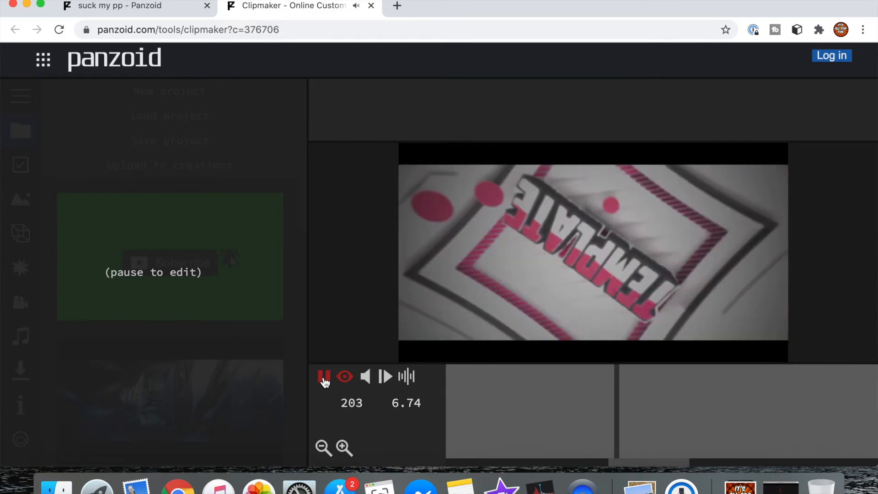
{"action": "left_click", "coordinate": [324, 380]}
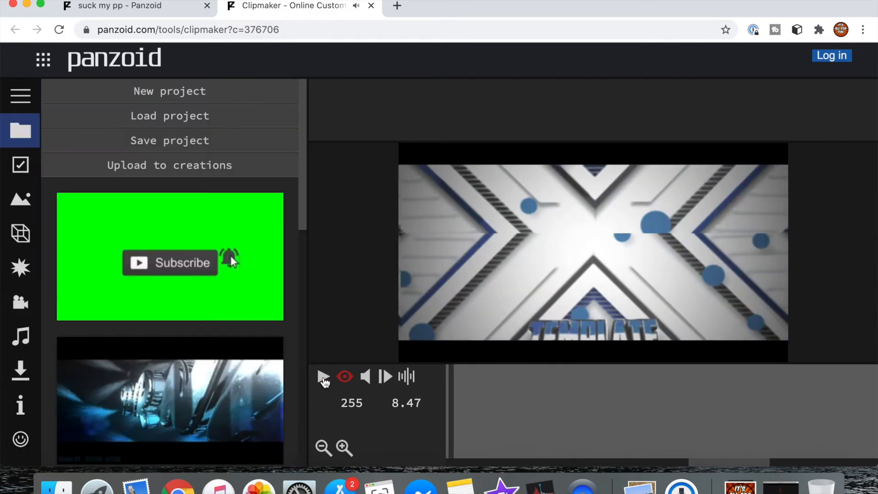
- Open the scene objects and replace TEMPLATE in the second text object of the first Group r with IT'S ALL FOR FUN
{"action": "left_click", "coordinate": [21, 233]}
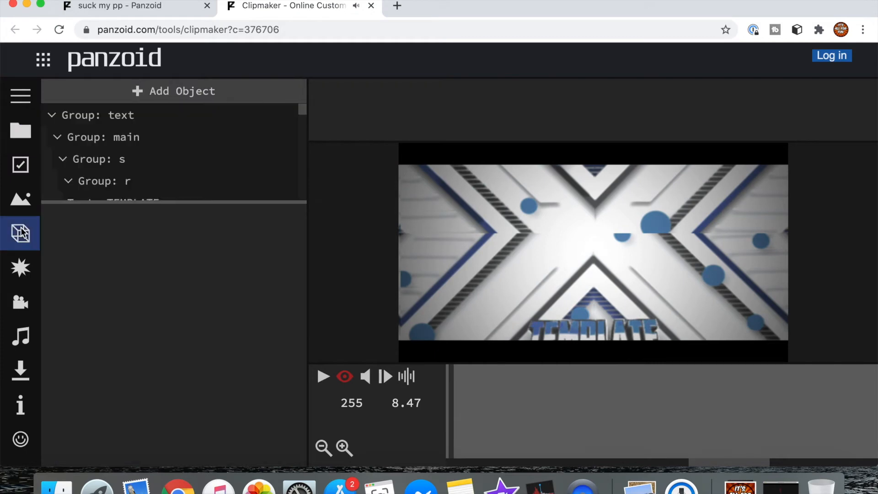
{"action": "scroll", "coordinate": [144, 125], "scroll_direction": "down", "scroll_amount": 2}
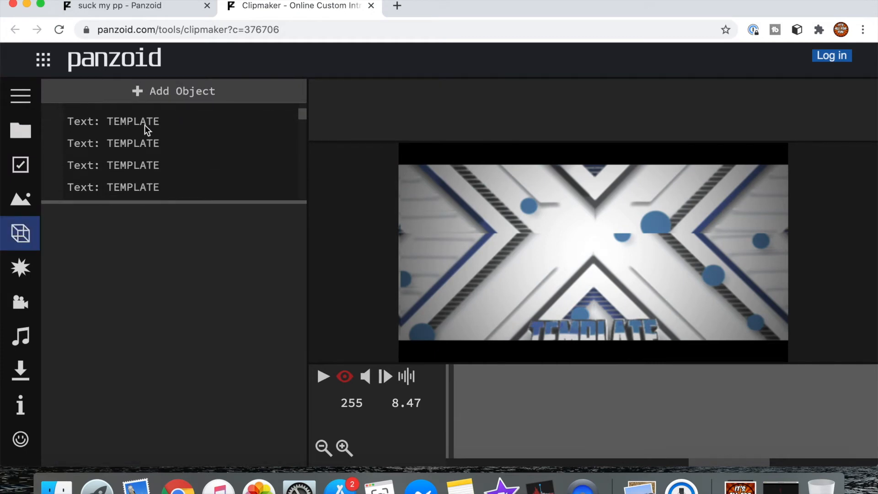
{"action": "scroll", "coordinate": [145, 125], "scroll_direction": "up", "scroll_amount": 1}
{"action": "scroll", "coordinate": [145, 125], "scroll_direction": "down", "scroll_amount": 1}
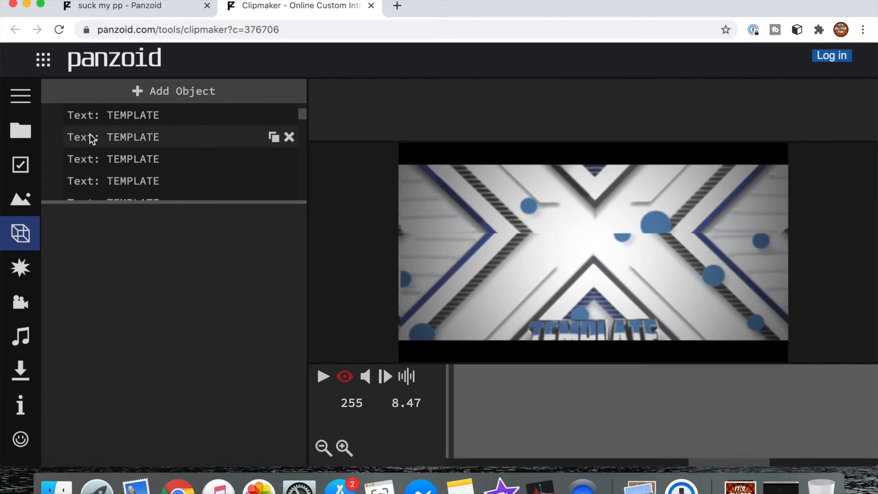
{"action": "scroll", "coordinate": [89, 133], "scroll_direction": "down", "scroll_amount": 1}
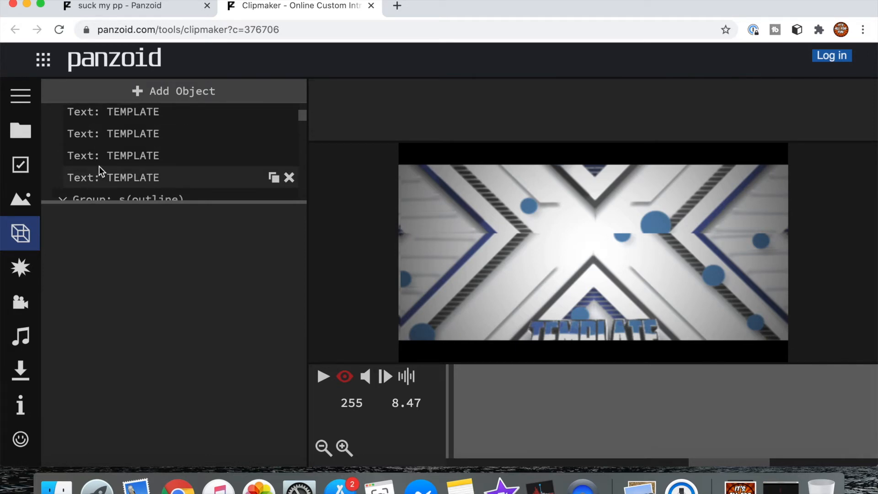
{"action": "scroll", "coordinate": [99, 166], "scroll_direction": "up", "scroll_amount": 1}
{"action": "left_click", "coordinate": [117, 119]}
{"action": "left_click", "coordinate": [100, 247]}
{"action": "left_click_drag", "start_coordinate": [100, 248], "coordinate": [6, 258]}
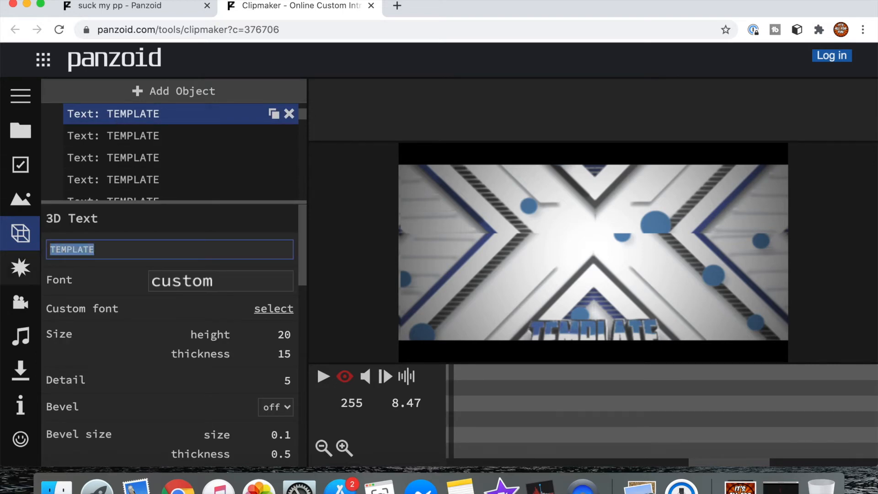
{"action": "key", "text": "BackSpace"}
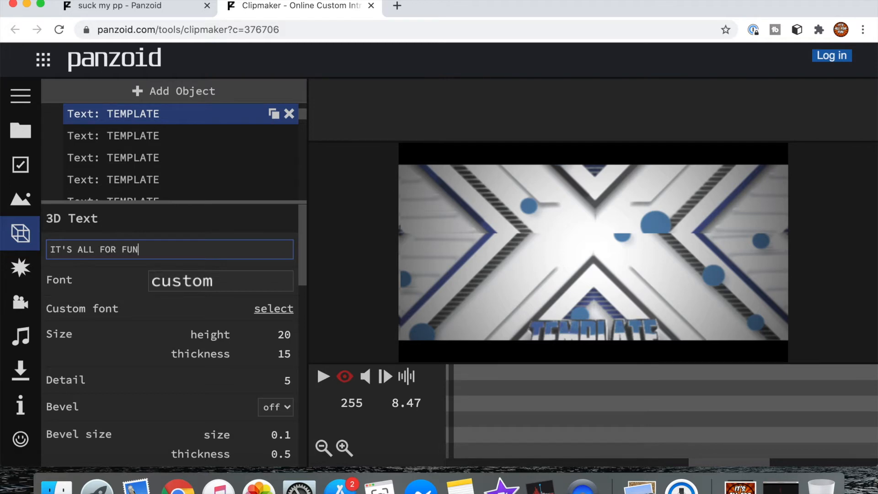
- Copy the entered IT'S ALL FOR FUN text for reuse and apply it to the second text object
{"action": "triple_click", "coordinate": [76, 252]}
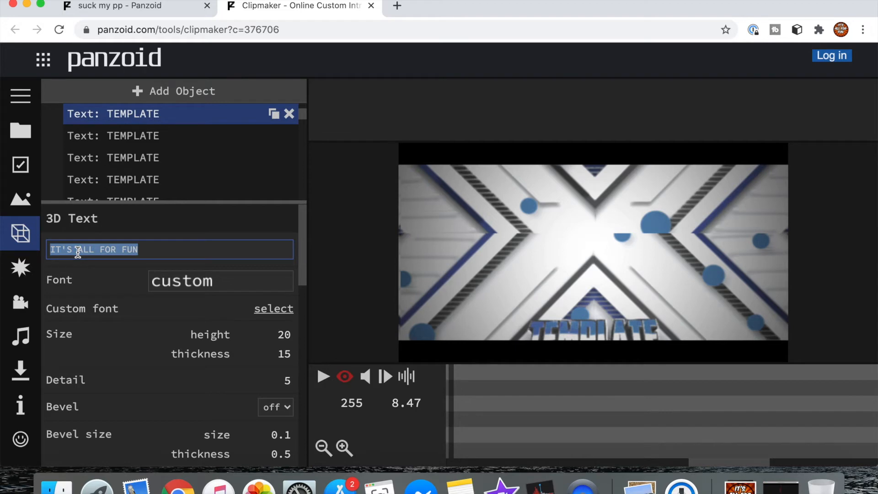
{"action": "right_click", "coordinate": [78, 251]}
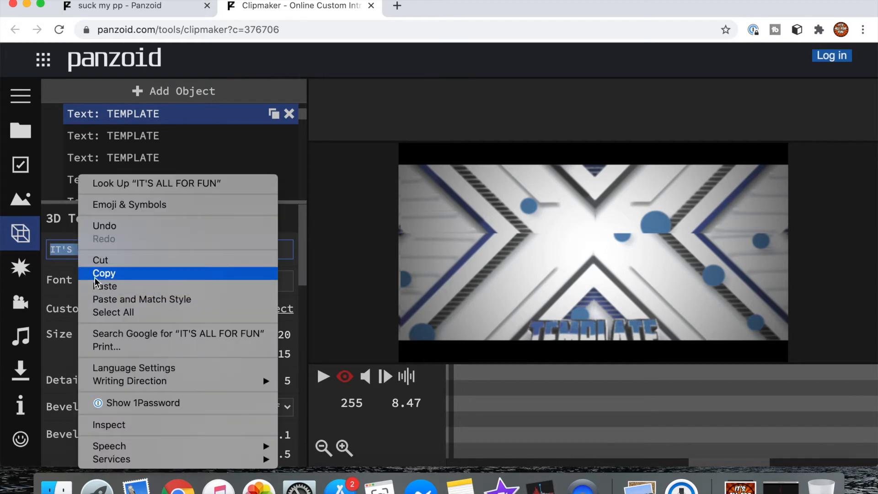
{"action": "left_click", "coordinate": [117, 267]}
{"action": "key", "text": "Return"}
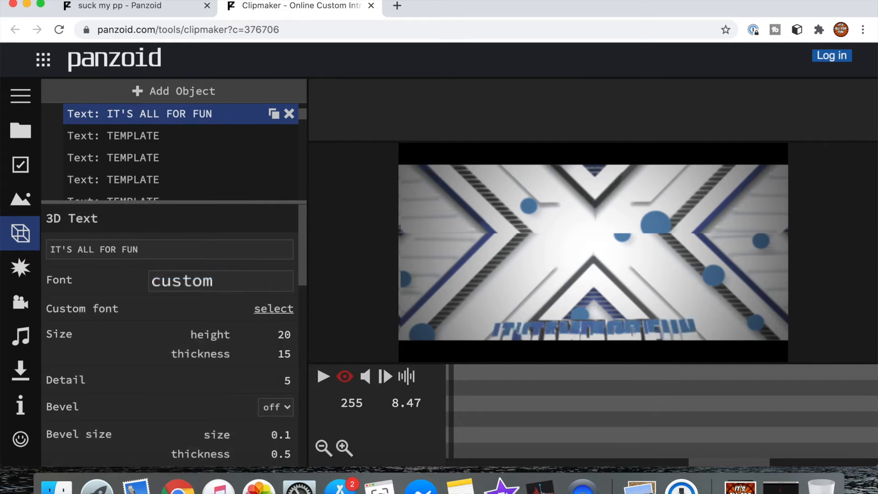
- Replace TEMPLATE with the copied IT'S ALL FOR FUN in the third and fourth text objects of the group
{"action": "left_click", "coordinate": [147, 129]}
{"action": "left_click_drag", "start_coordinate": [105, 250], "coordinate": [46, 254]}
{"action": "right_click", "coordinate": [84, 255]}
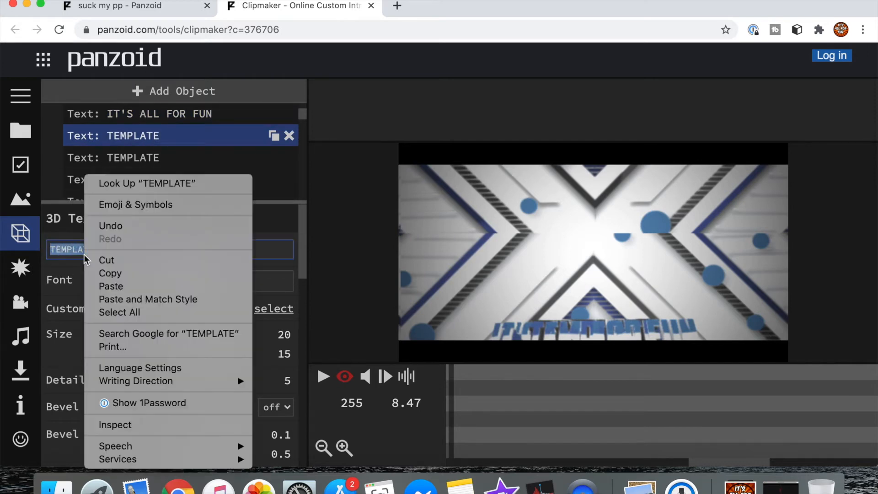
{"action": "left_click", "coordinate": [112, 287]}
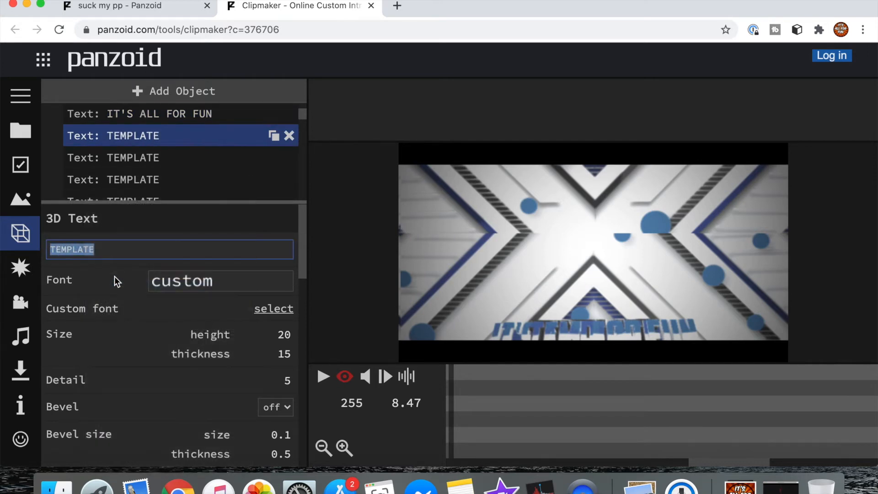
{"action": "left_click", "coordinate": [143, 154]}
{"action": "left_click_drag", "start_coordinate": [114, 250], "coordinate": [25, 246]}
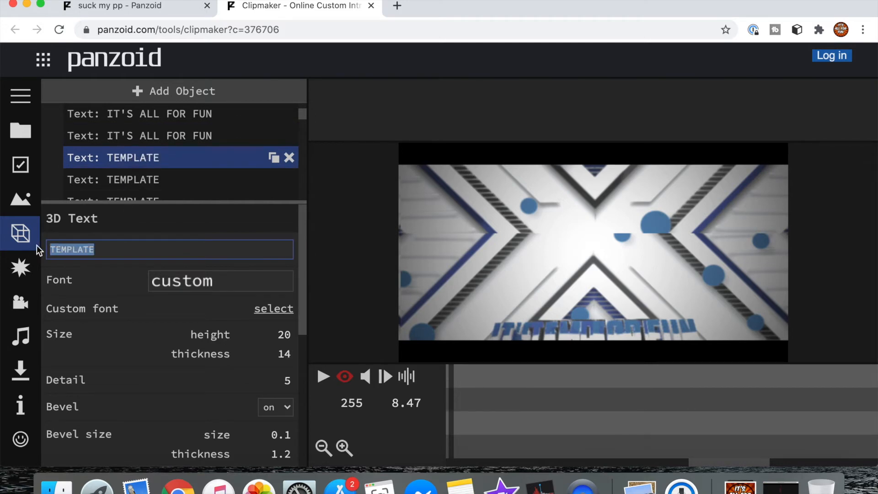
{"action": "right_click", "coordinate": [69, 249]}
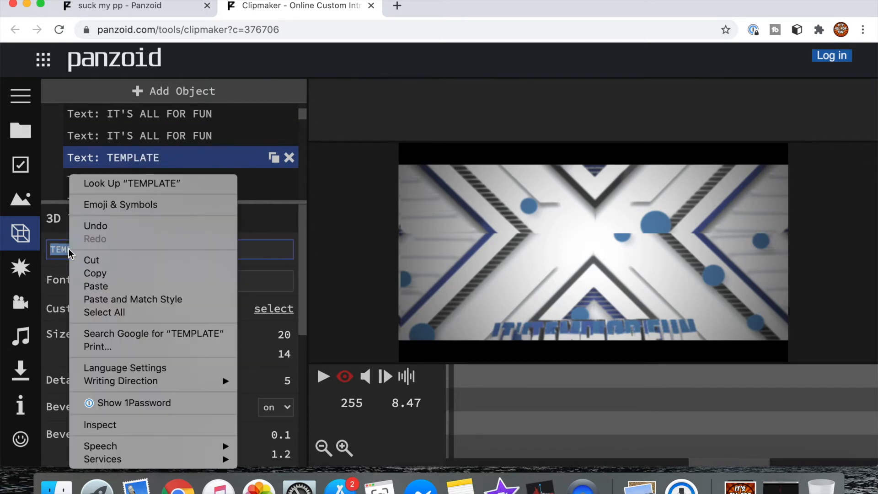
{"action": "left_click", "coordinate": [96, 287]}
- Try to replace TEMPLATE with the copied IT'S ALL FOR FUN in the fifth text object
{"action": "scroll", "coordinate": [144, 166], "scroll_direction": "down", "scroll_amount": 2}
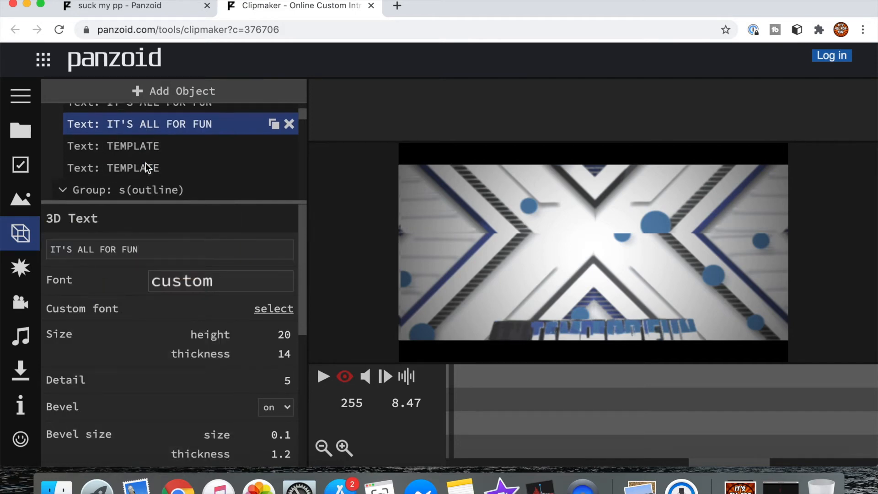
{"action": "left_click", "coordinate": [145, 130]}
{"action": "left_click", "coordinate": [93, 249]}
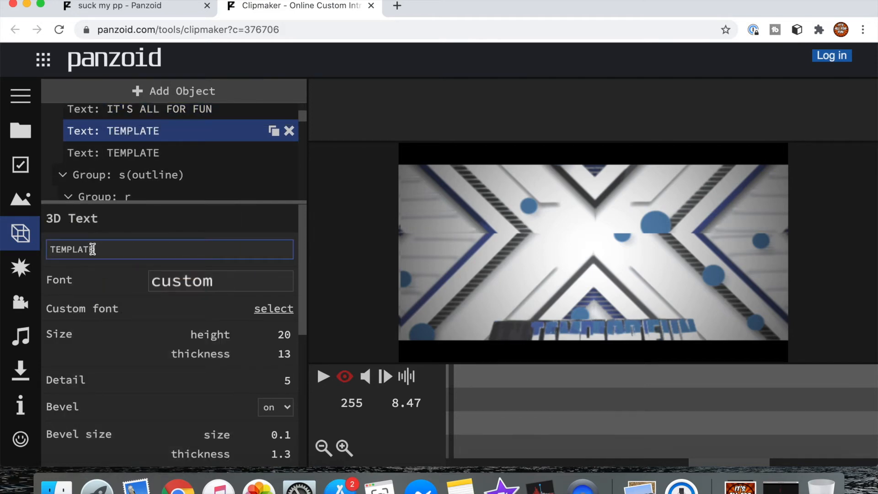
{"action": "left_click_drag", "start_coordinate": [94, 249], "coordinate": [44, 250]}
{"action": "right_click", "coordinate": [74, 249]}
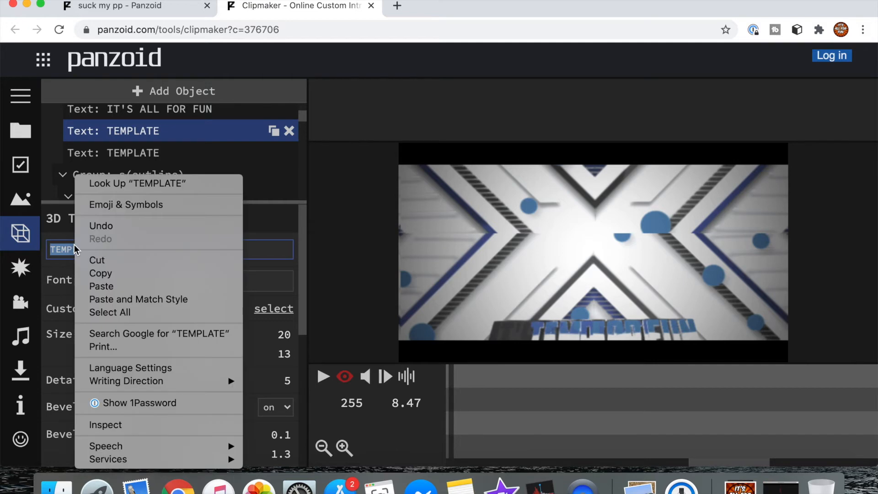
{"action": "left_click", "coordinate": [99, 287]}
- Replace TEMPLATE with the copied IT'S ALL FOR FUN in the two remaining text objects just above Group s(outline)
{"action": "left_click", "coordinate": [130, 155]}
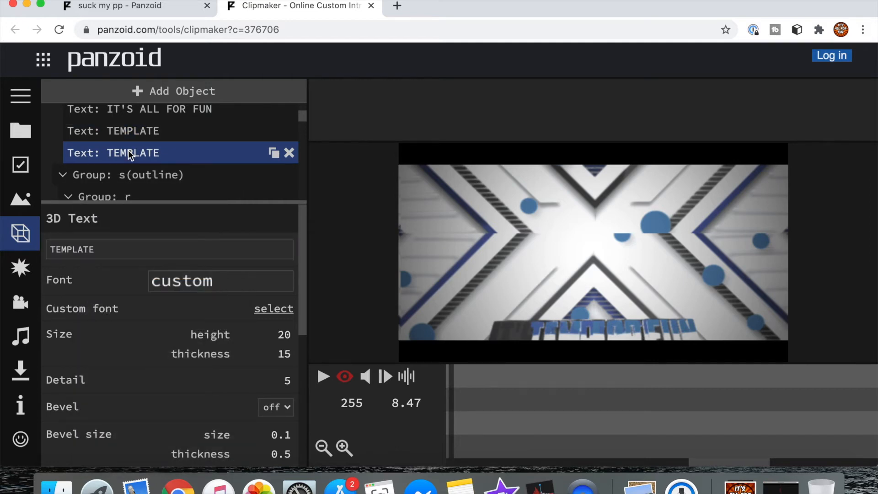
{"action": "double_click", "coordinate": [84, 250]}
{"action": "right_click", "coordinate": [85, 250]}
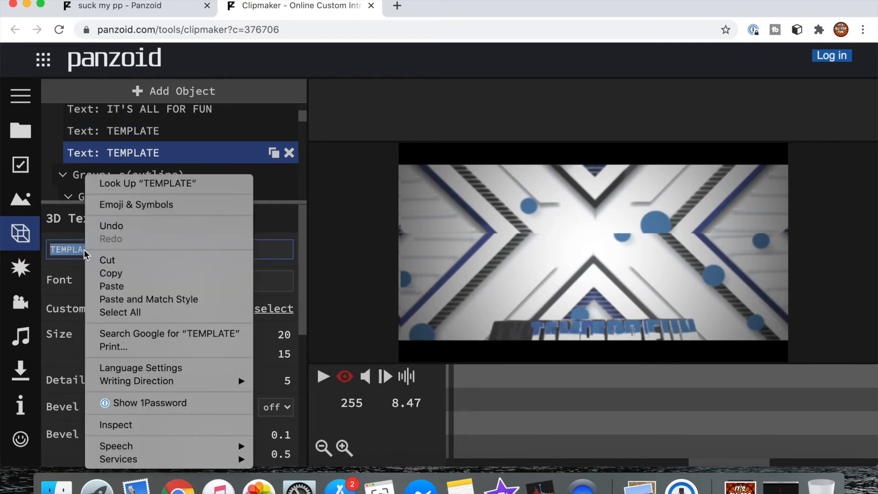
{"action": "left_click", "coordinate": [104, 284]}
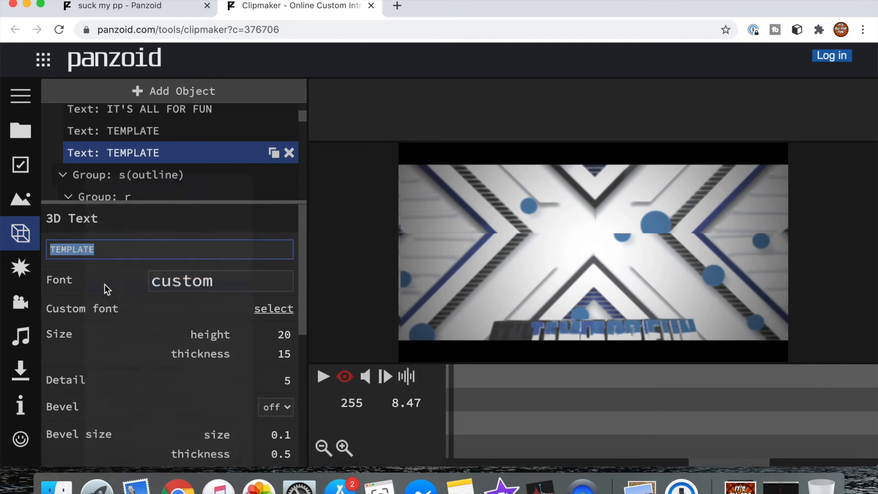
{"action": "left_click", "coordinate": [160, 131]}
{"action": "double_click", "coordinate": [81, 250]}
{"action": "right_click", "coordinate": [79, 252]}
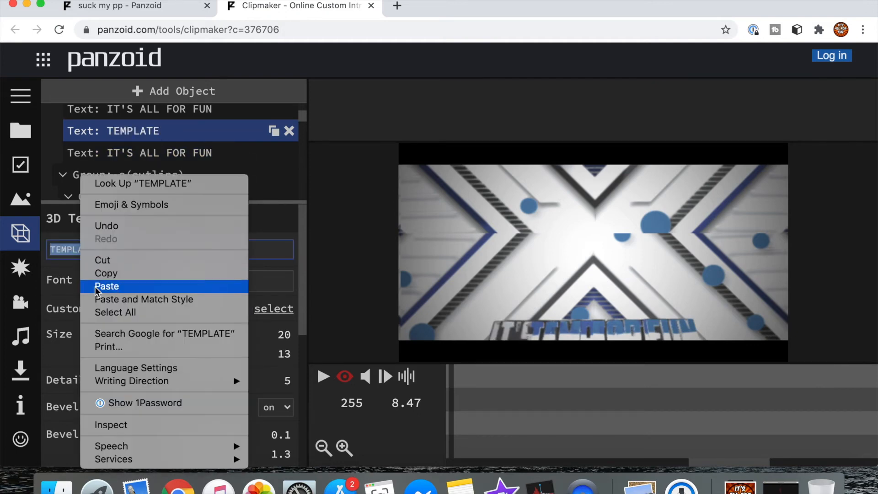
{"action": "left_click", "coordinate": [101, 287]}
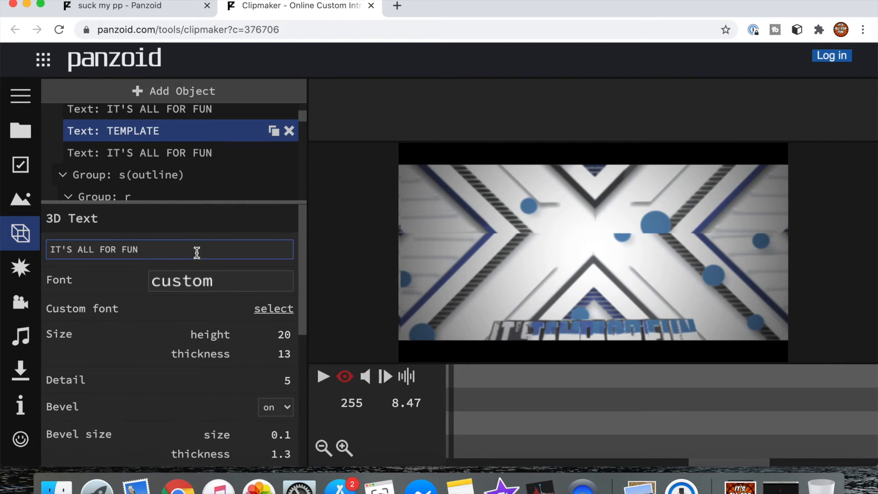
{"action": "key", "text": "Return"}
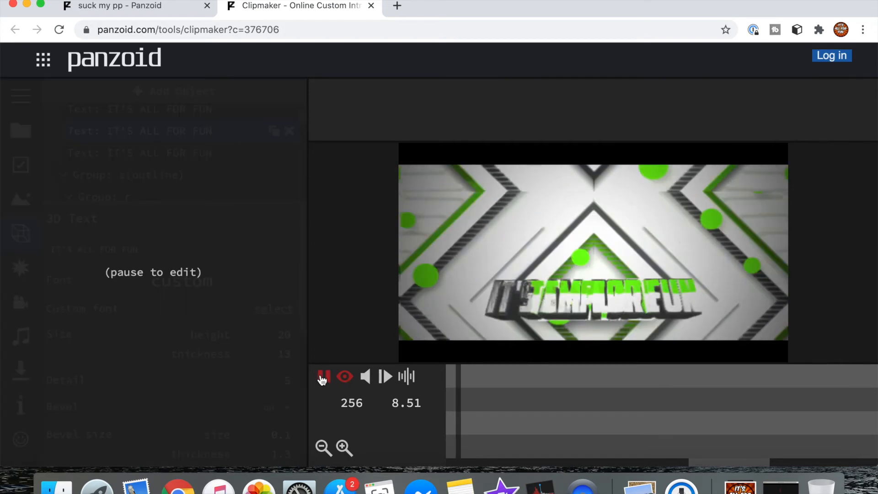
- Play the edited 2D intro to check the replaced text and pause it at the end
{"action": "left_click", "coordinate": [323, 377]}
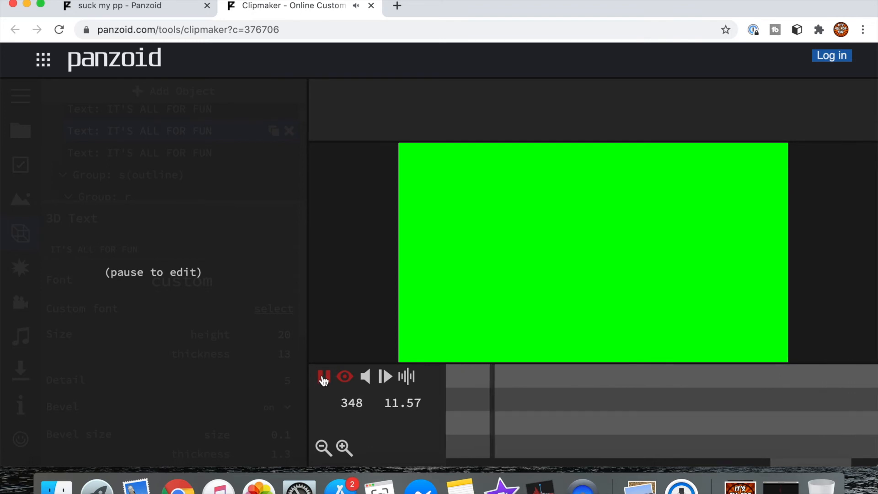
{"action": "left_click", "coordinate": [323, 377]}
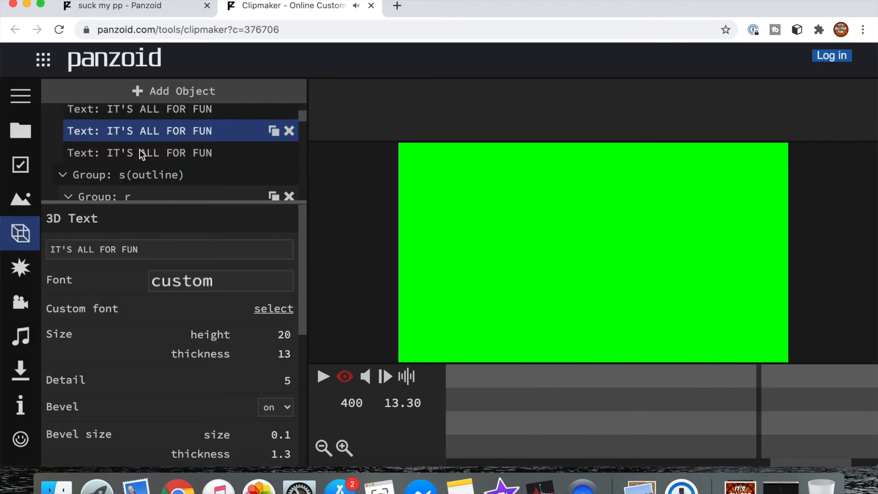
- Replace the leftover TEMPLATE in the first text object of the first Group r with IT'S ALL FOR FUN
{"action": "scroll", "coordinate": [139, 149], "scroll_direction": "up", "scroll_amount": 5}
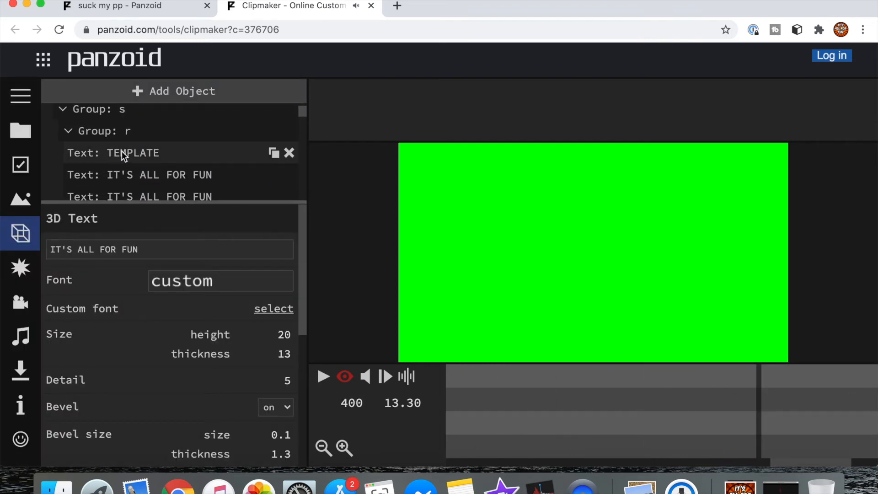
{"action": "left_click", "coordinate": [122, 151]}
{"action": "double_click", "coordinate": [86, 248]}
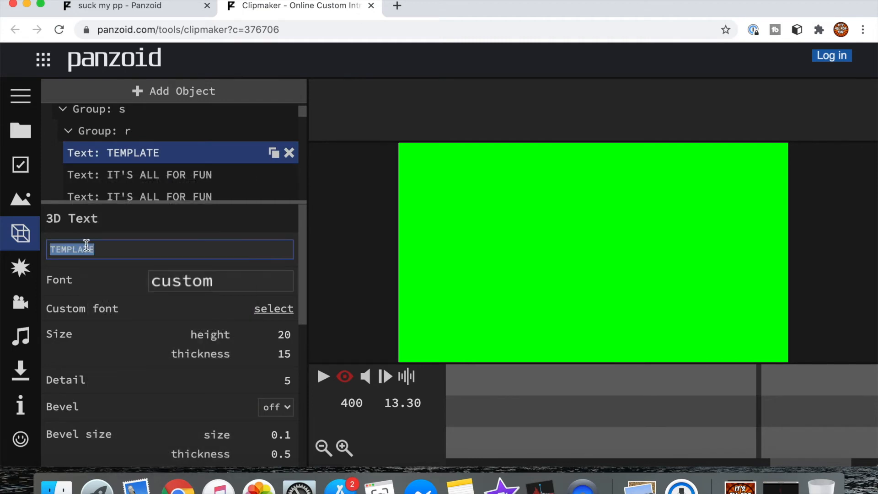
{"action": "right_click", "coordinate": [87, 249]}
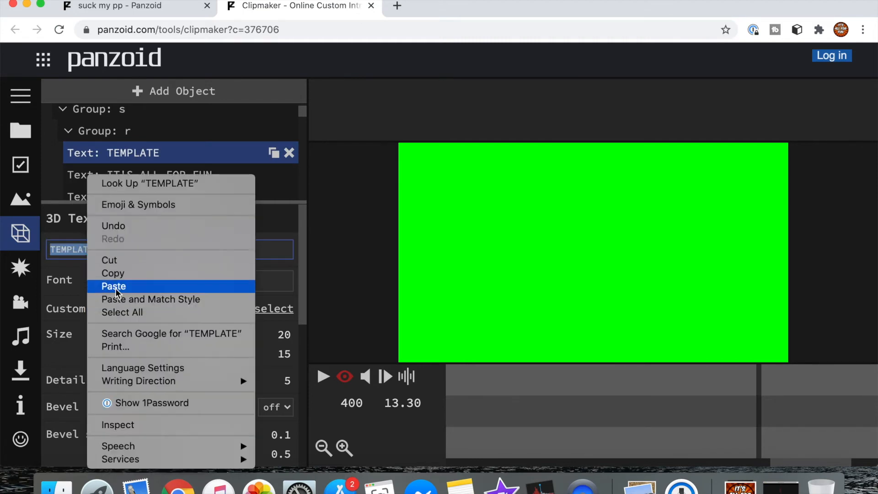
{"action": "left_click", "coordinate": [114, 274]}
{"action": "type", "text": "IT'S ALL FOR FUN"}
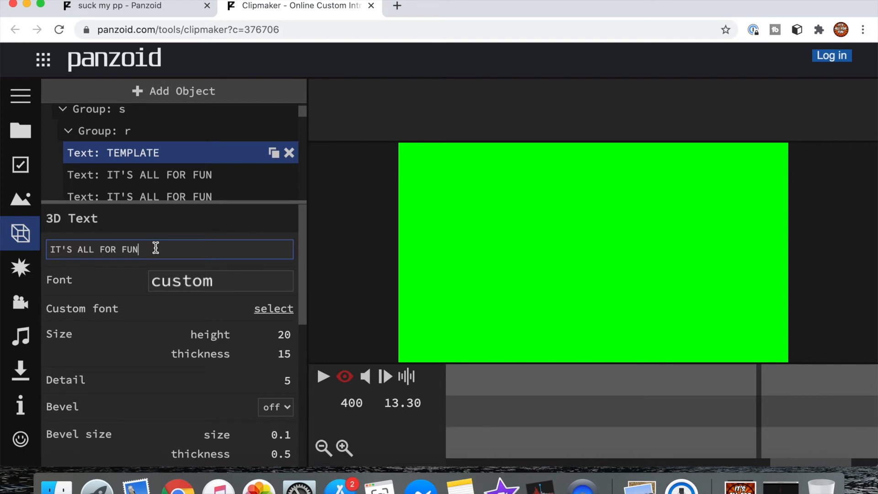
{"action": "key", "text": "Return"}
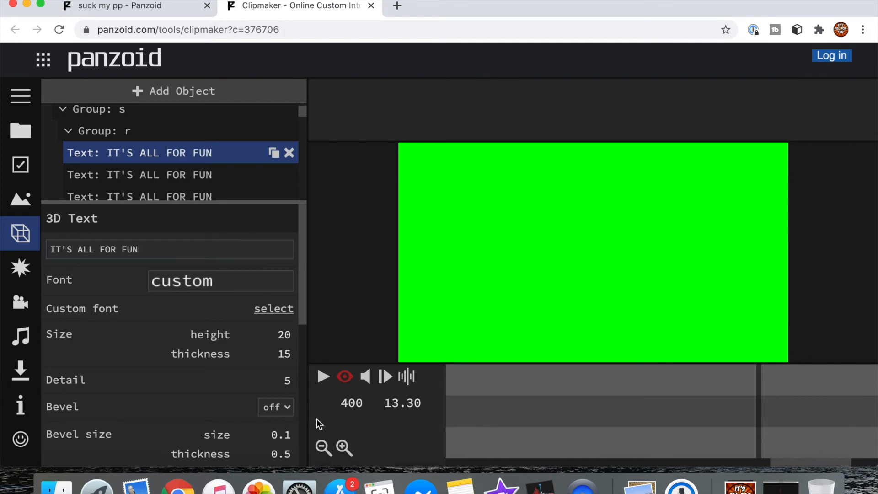
- Play the corrected intro again to check the complete channel name and stop the playback
{"action": "left_click", "coordinate": [323, 377]}
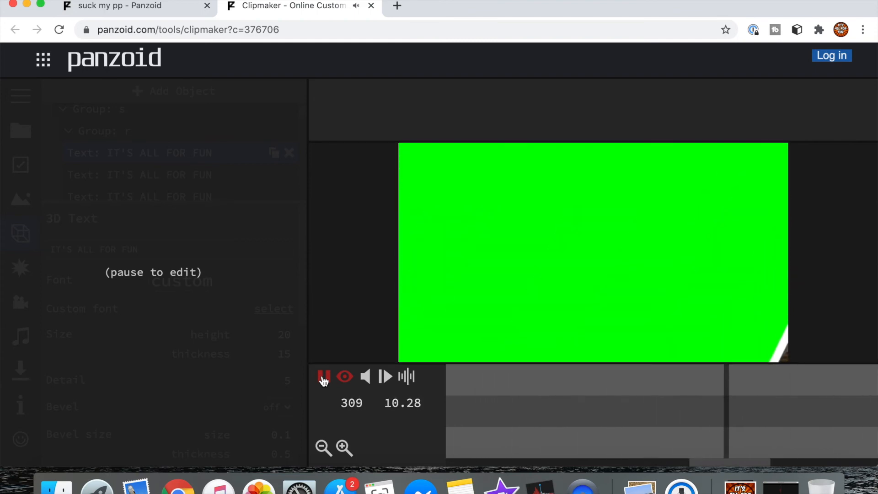
{"action": "left_click", "coordinate": [324, 378]}
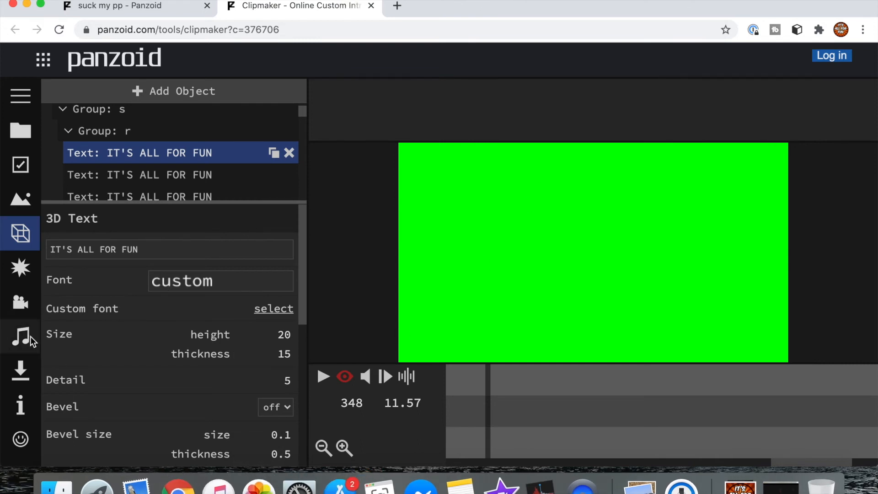
- Render the intro in balanced mode as .mkv (vp8/opus), download the finished video and dismiss the browser's download bar
{"action": "left_click", "coordinate": [20, 373]}
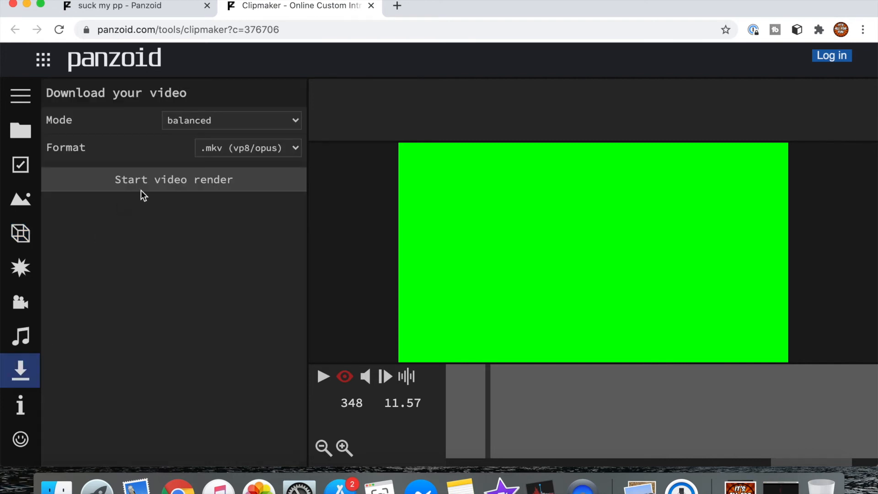
{"action": "left_click", "coordinate": [204, 180]}
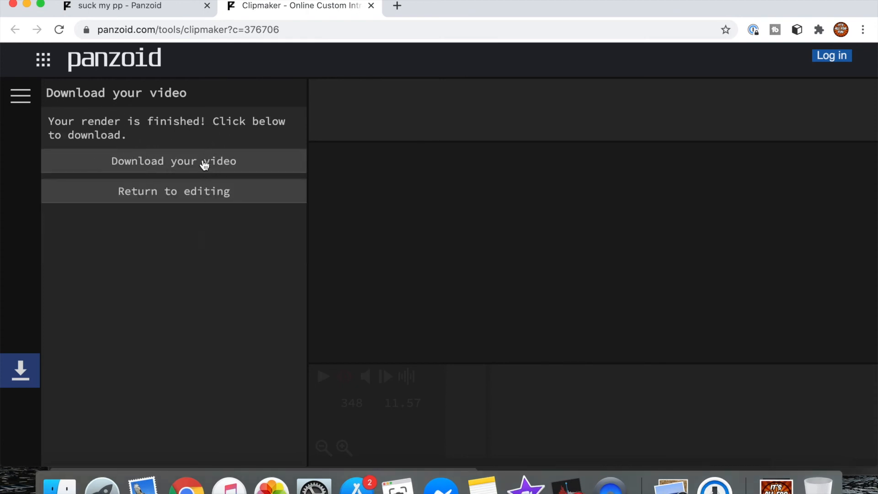
{"action": "left_click", "coordinate": [178, 162]}
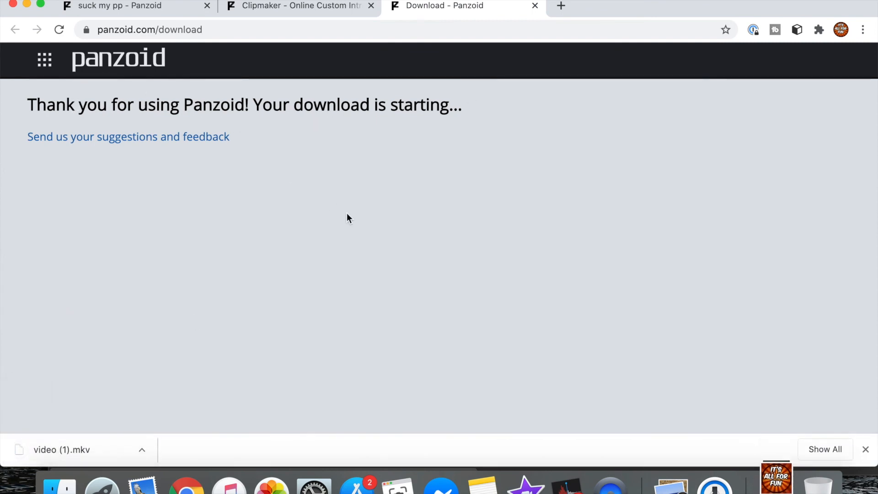
{"action": "left_click", "coordinate": [866, 450]}
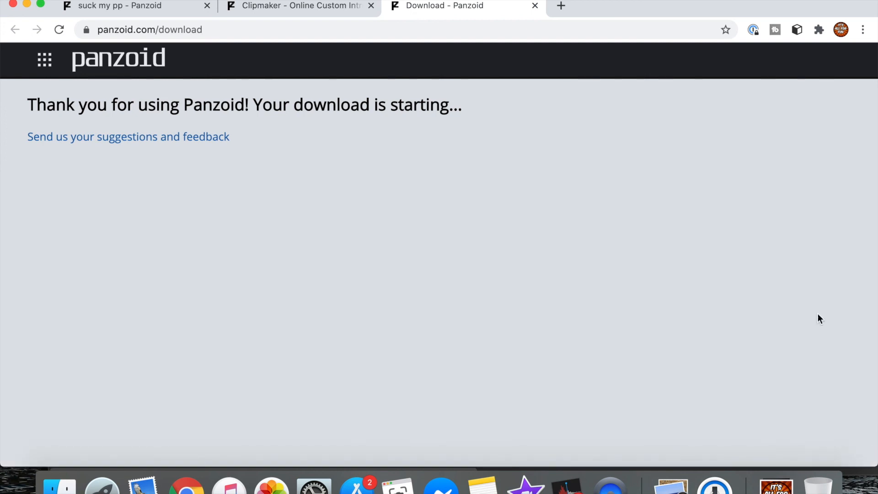